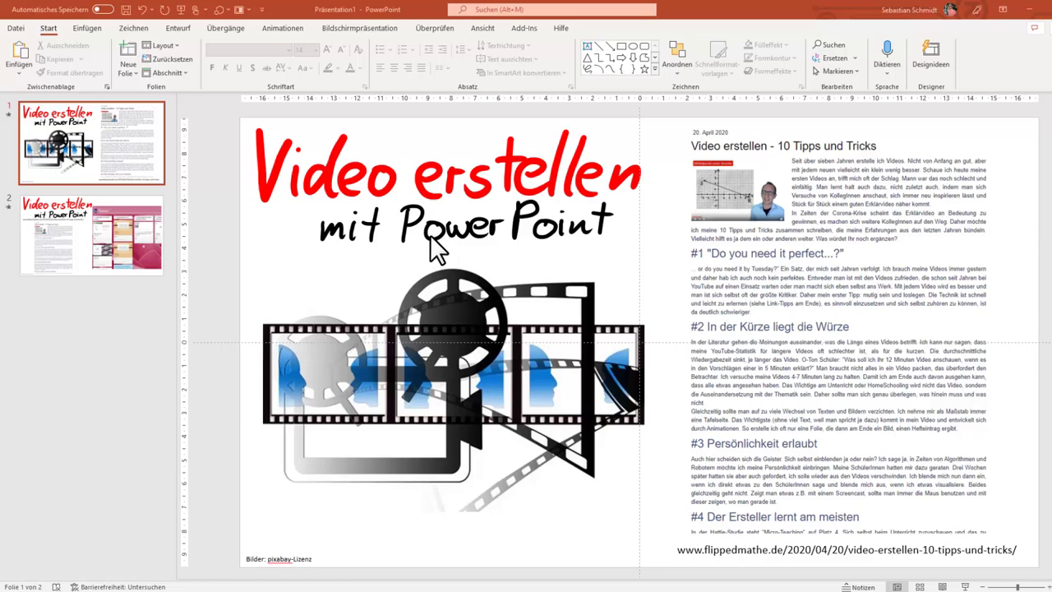
Start a slide show recording from the current slide, slide 1, via the Aufzeichnen dropdown
{"action": "left_click", "coordinate": [355, 28]}
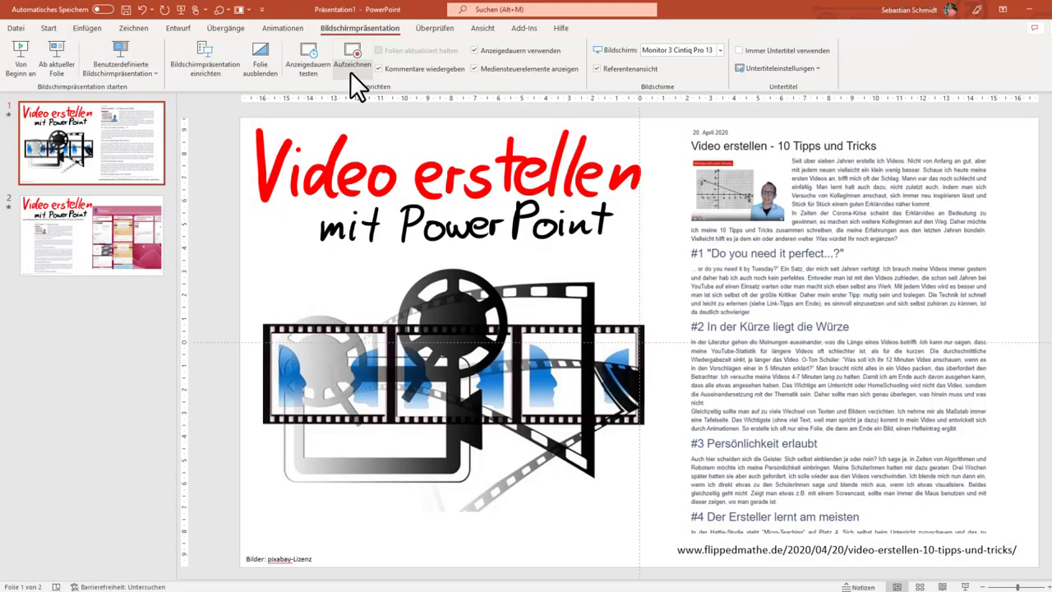
{"action": "left_click", "coordinate": [350, 71]}
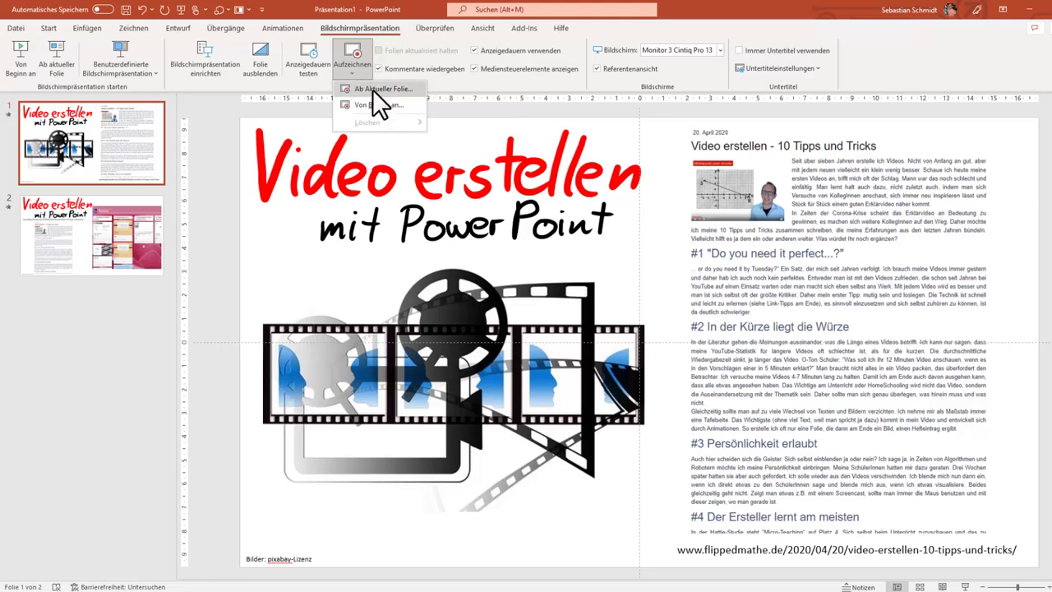
{"action": "left_click", "coordinate": [373, 90]}
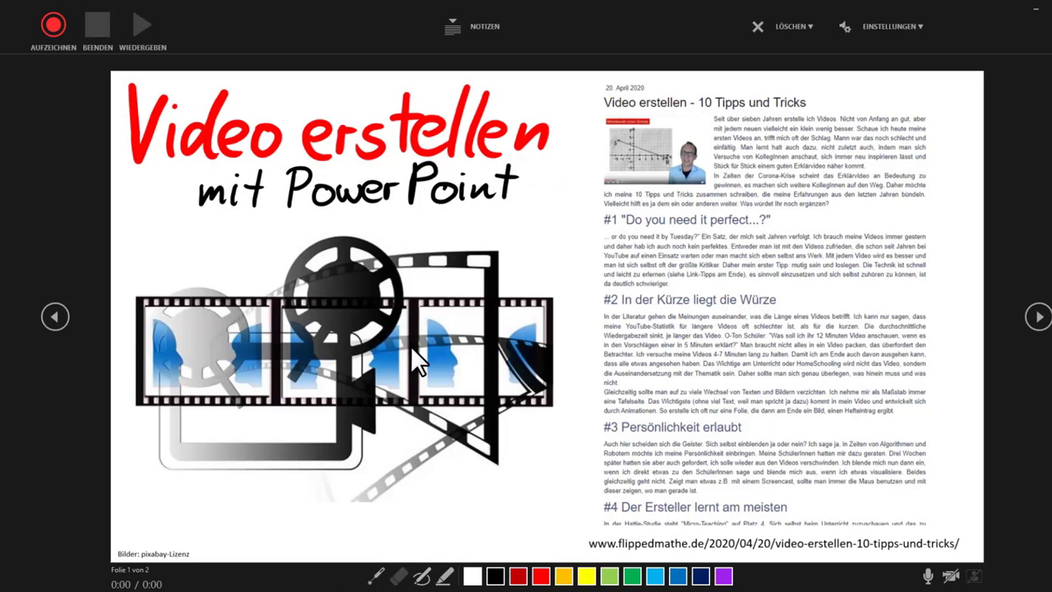
Select the pen, briefly show then hide the notes, and start recording slide 1
{"action": "left_click", "coordinate": [376, 575]}
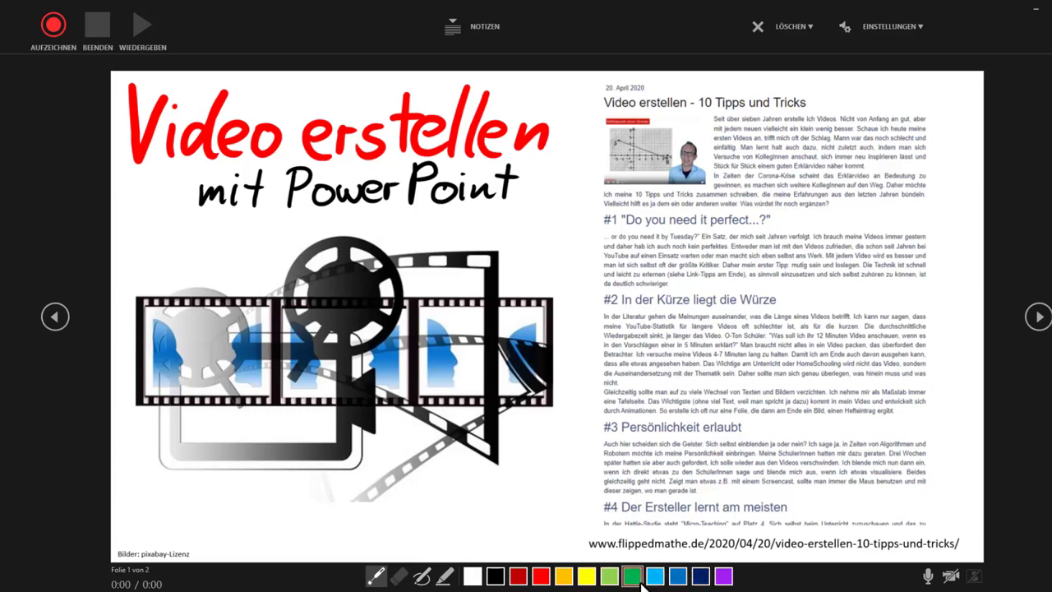
{"action": "left_click", "coordinate": [453, 23]}
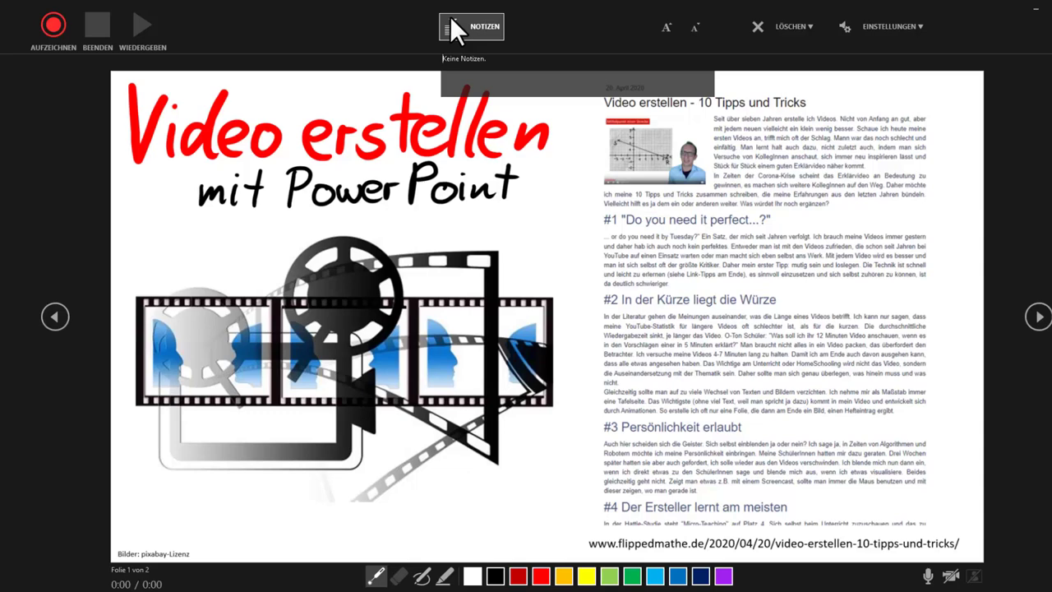
{"action": "left_click", "coordinate": [453, 21]}
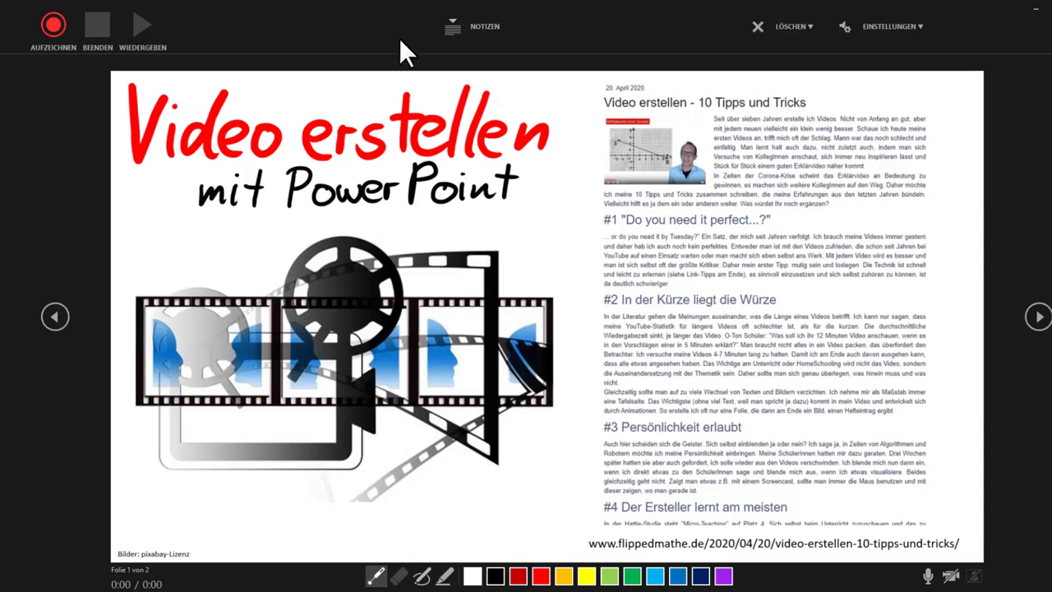
{"action": "left_click", "coordinate": [57, 29]}
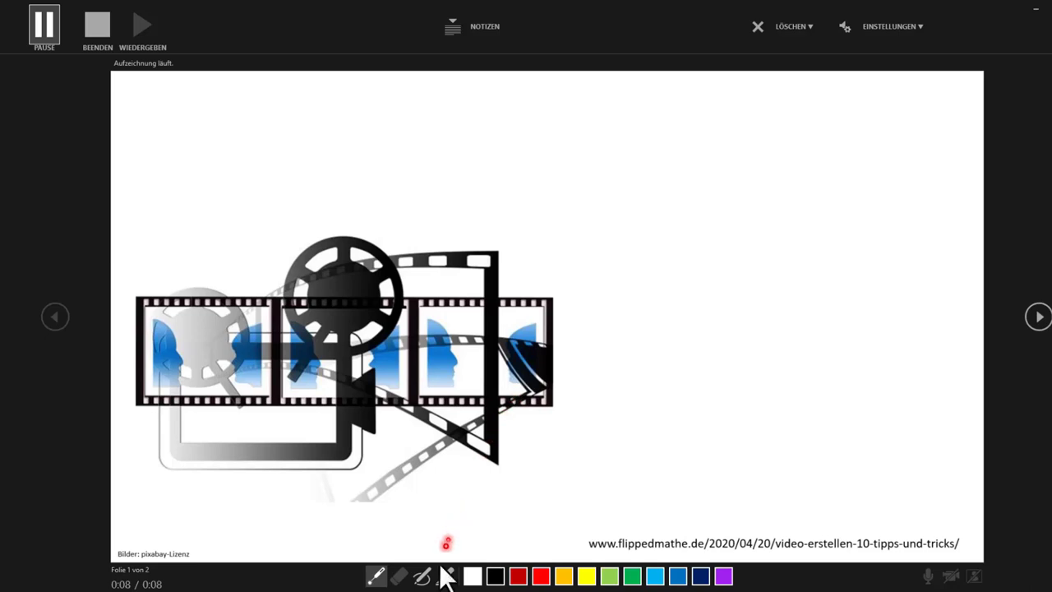
Draw a red 8 beside the film-strip image, then advance slide 1's two animations
{"action": "left_click", "coordinate": [421, 575]}
{"action": "left_click", "coordinate": [540, 575]}
{"action": "mouse_move", "coordinate": [617, 332]}
{"action": "left_mouse_down"}
{"action": "mouse_move", "coordinate": [693, 347]}
{"action": "mouse_move", "coordinate": [626, 355]}
{"action": "left_mouse_up"}
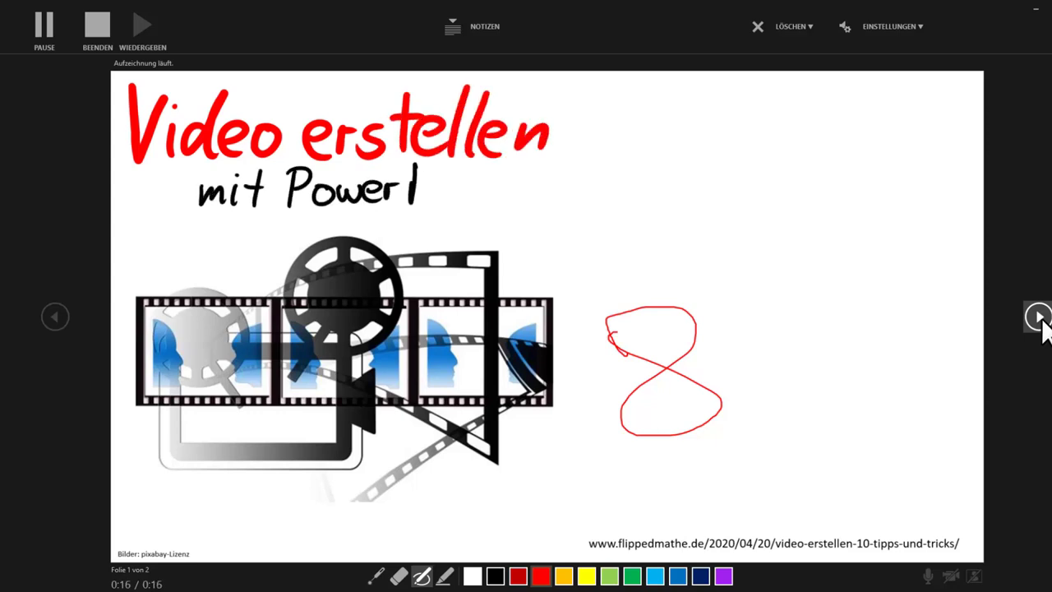
{"action": "left_click", "coordinate": [1038, 316]}
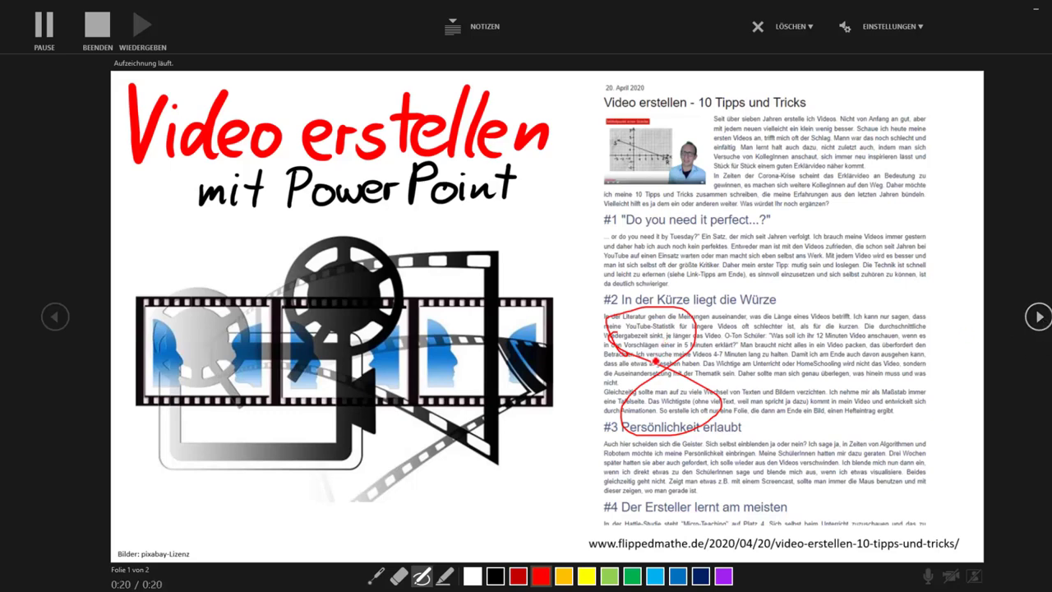
{"action": "left_click", "coordinate": [1045, 326]}
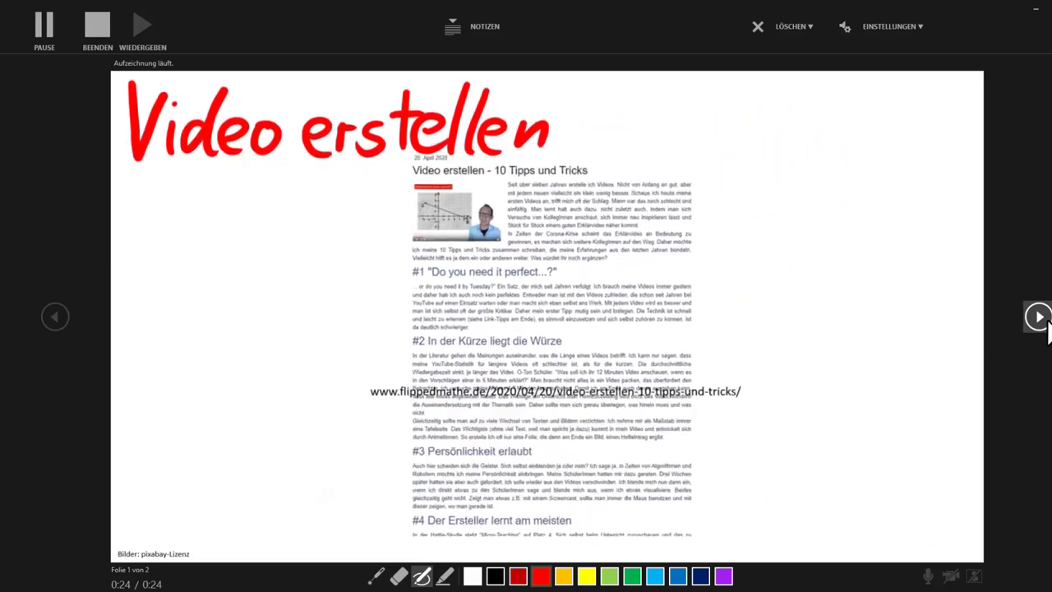
Advance to slide 2, pause and resume, then stop recording and exit the recording window
{"action": "left_click", "coordinate": [1045, 326]}
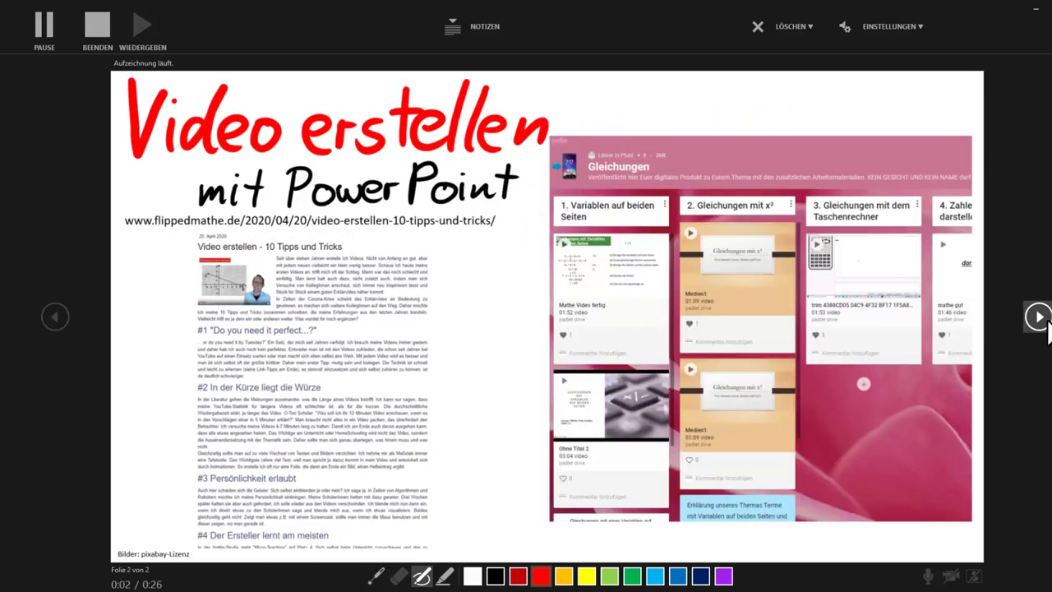
{"action": "left_click", "coordinate": [44, 33]}
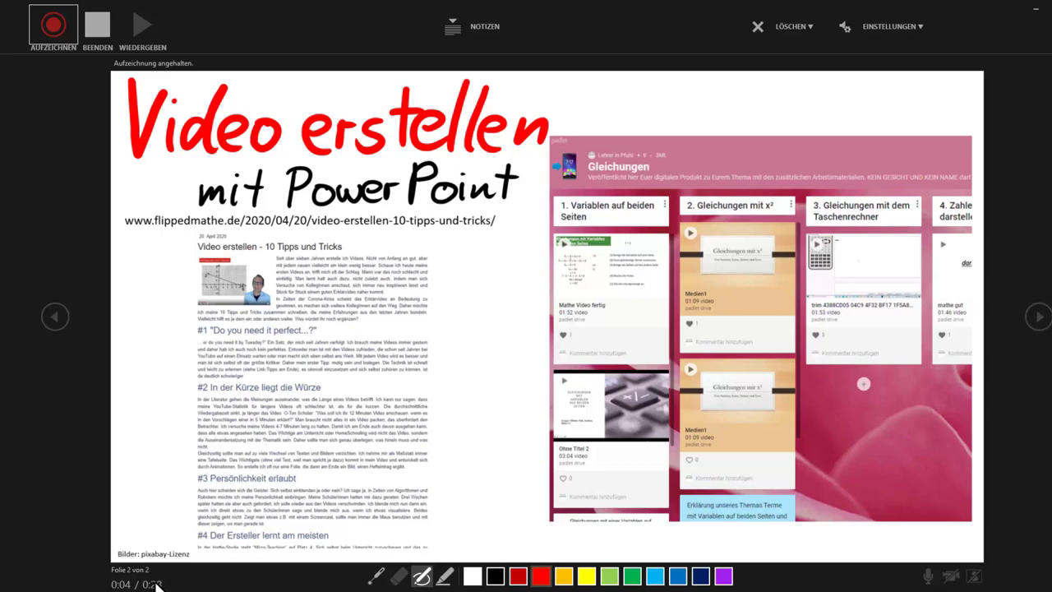
{"action": "left_click", "coordinate": [54, 23]}
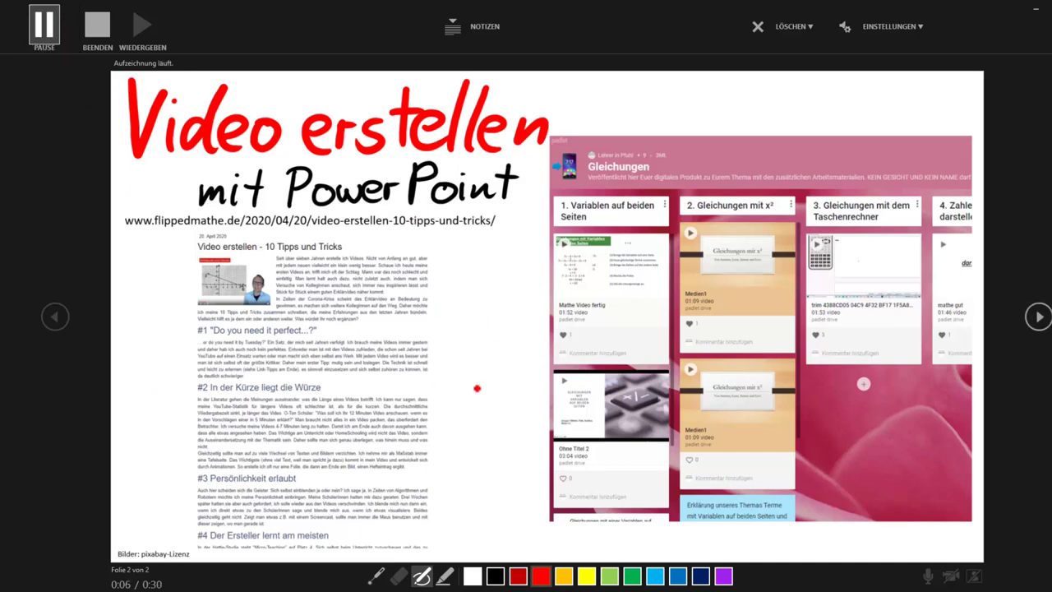
{"action": "left_click", "coordinate": [96, 24]}
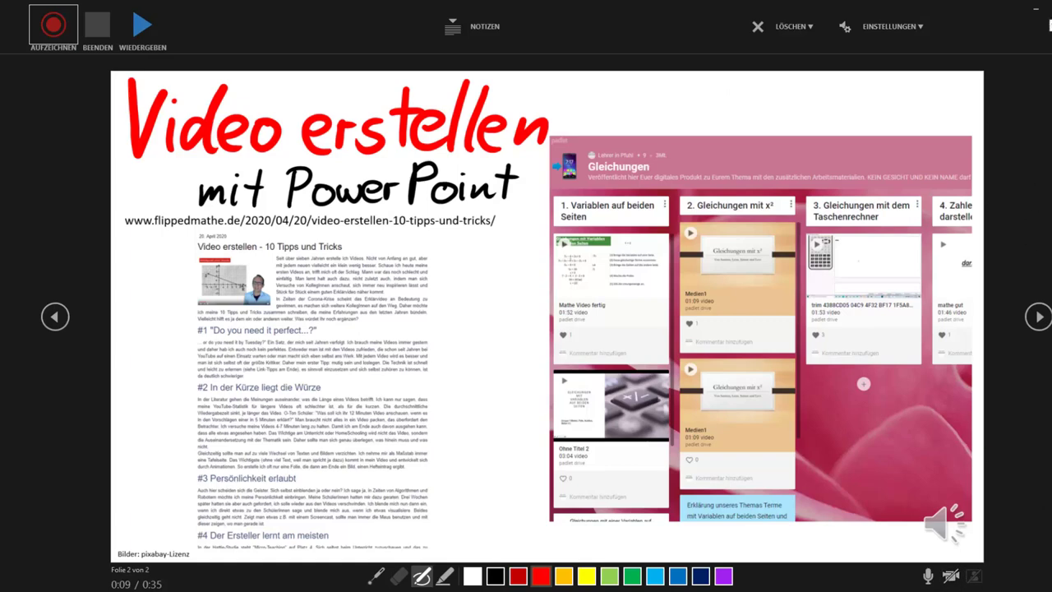
{"action": "key", "text": "Escape"}
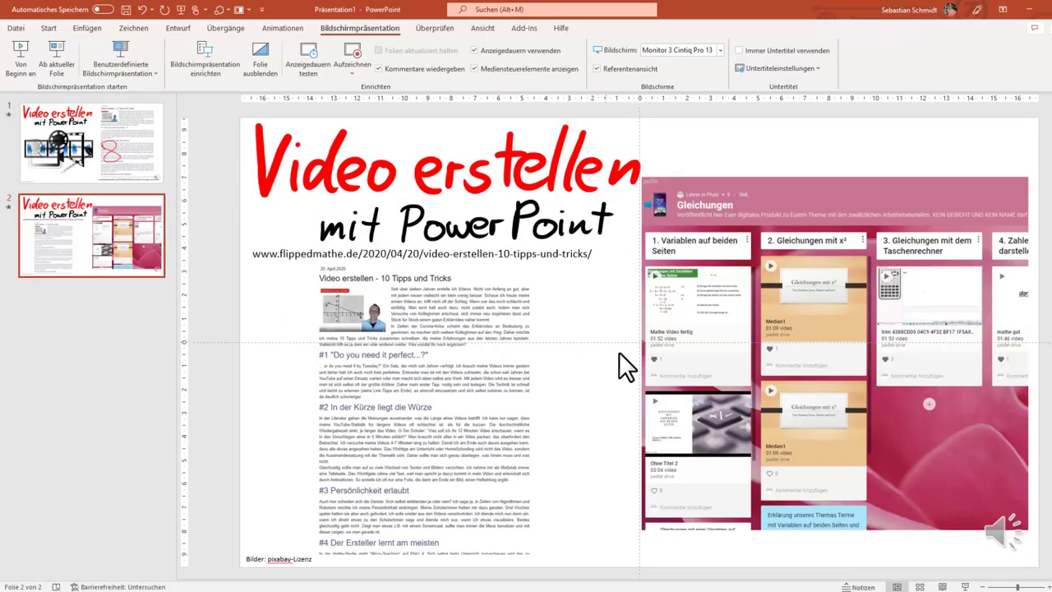
Select slide 2's narration audio clip, return to slide 1, and open the File backstage
{"action": "left_click", "coordinate": [1003, 530]}
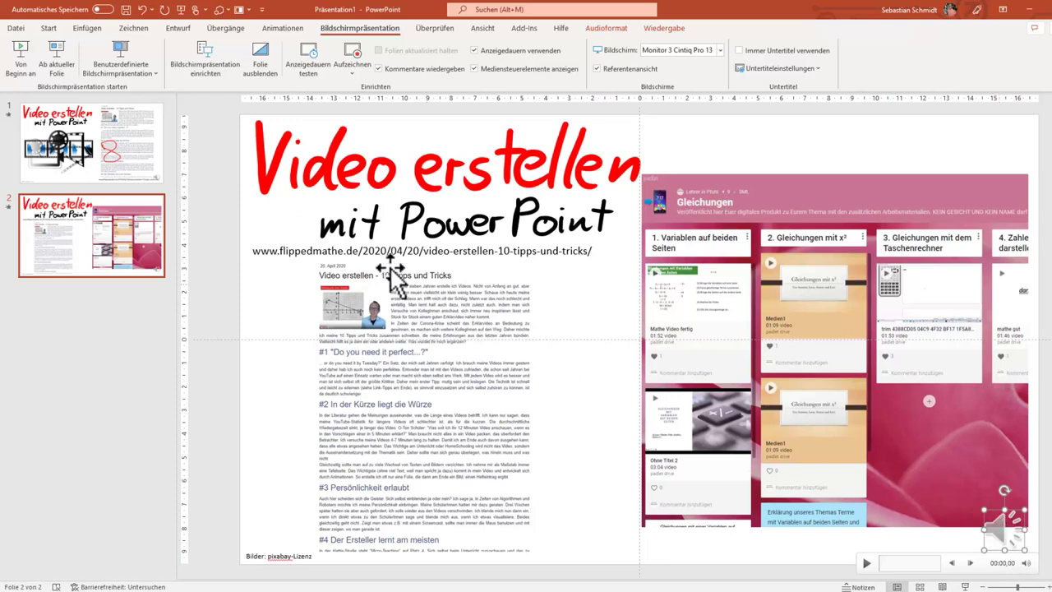
{"action": "left_click", "coordinate": [160, 172]}
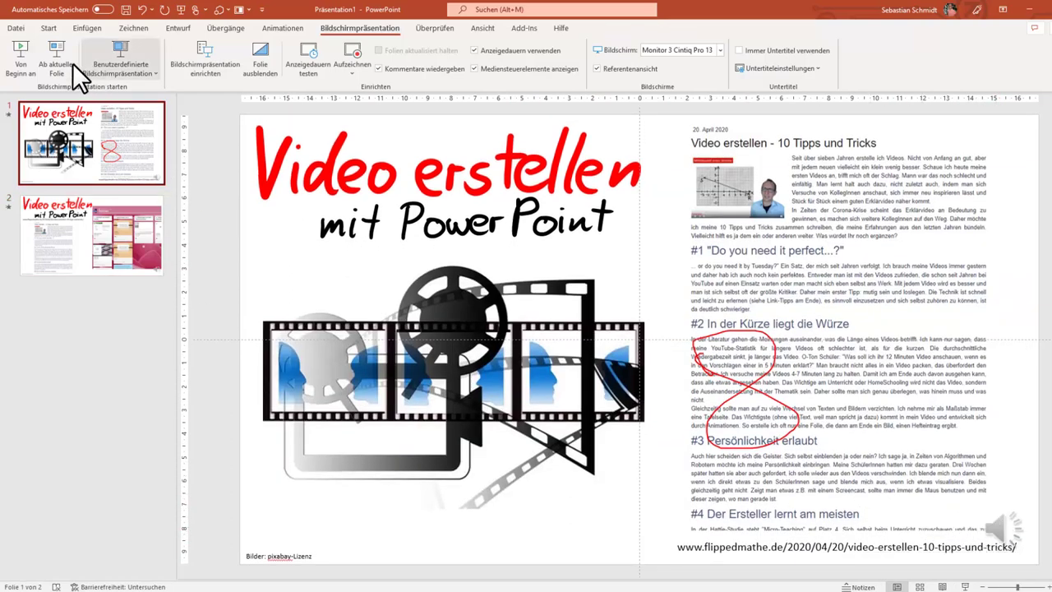
{"action": "left_click", "coordinate": [16, 28]}
Under Export > Video erstellen, pick Full HD (1080p) and use recorded timings and narrations
{"action": "left_click", "coordinate": [41, 250]}
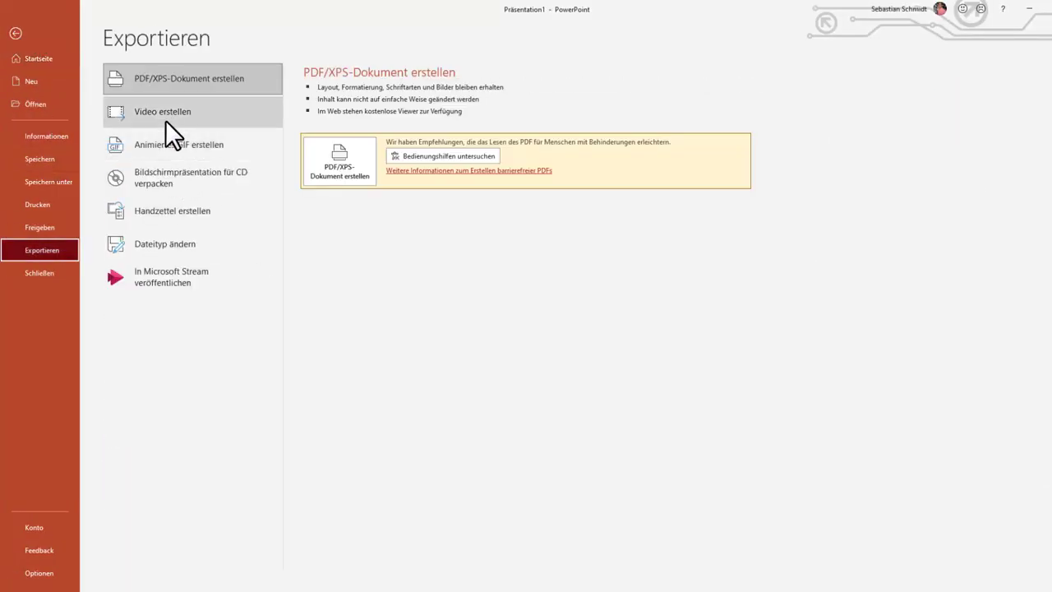
{"action": "left_click", "coordinate": [165, 112]}
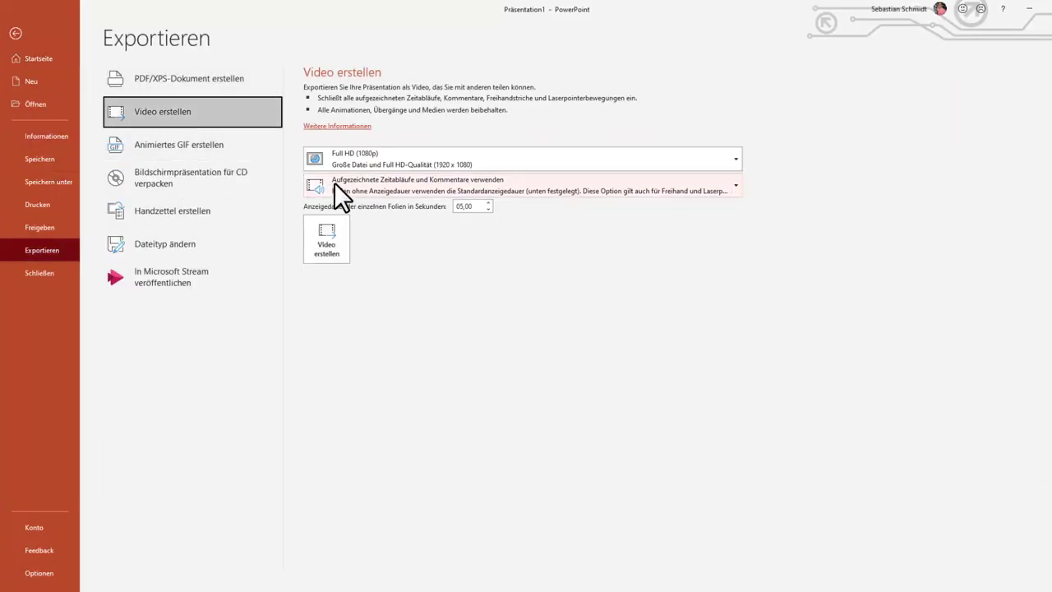
{"action": "left_click", "coordinate": [362, 158]}
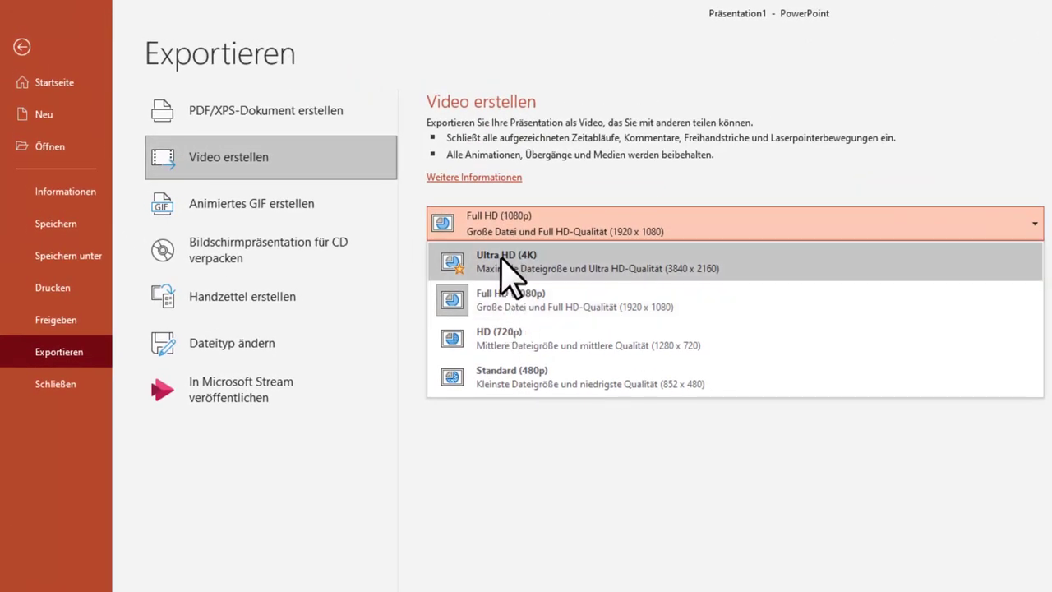
{"action": "left_click", "coordinate": [503, 384]}
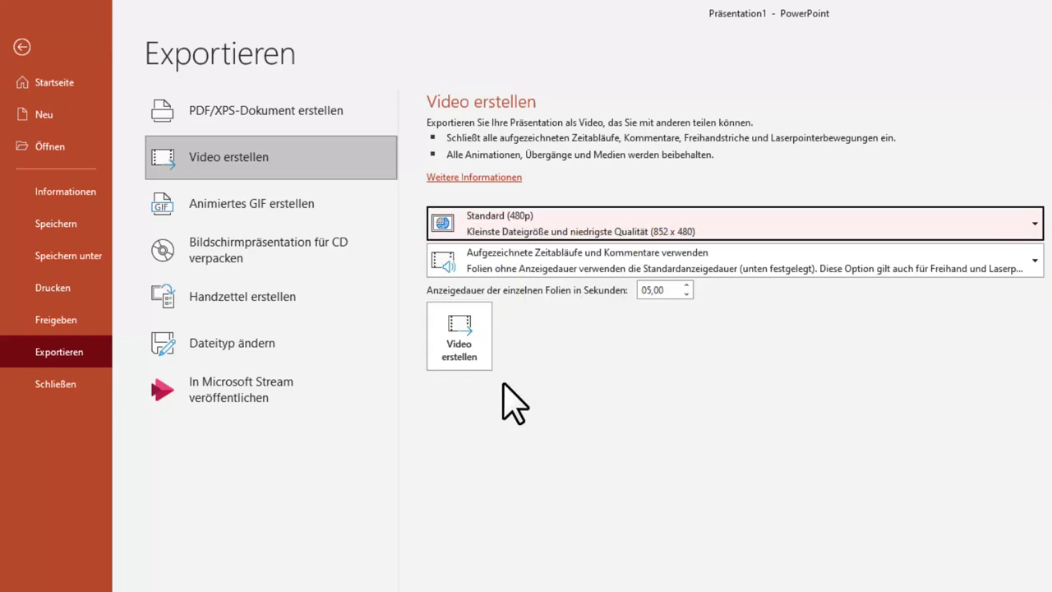
{"action": "left_click", "coordinate": [508, 230]}
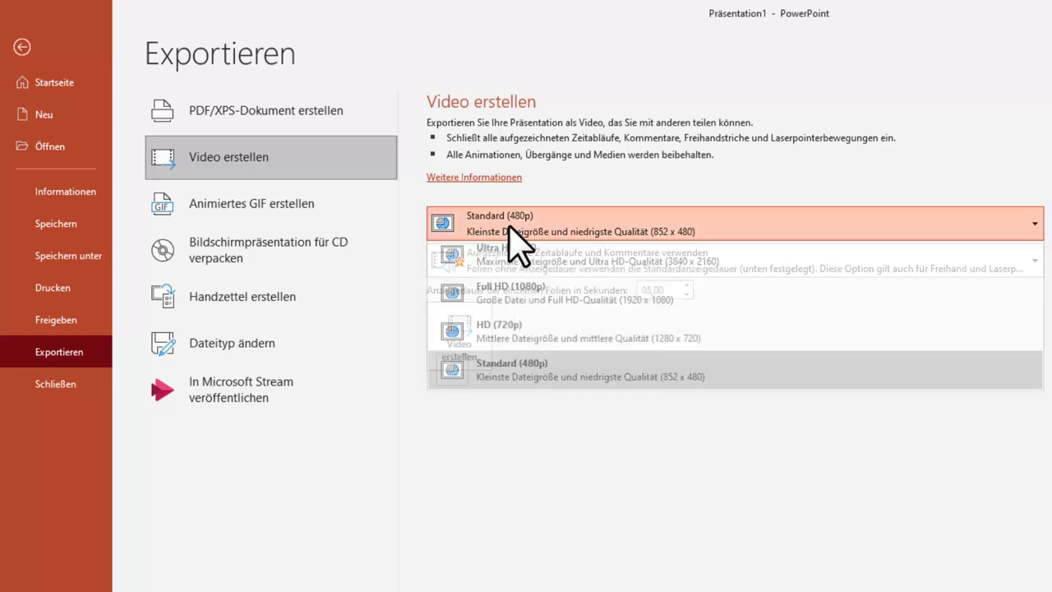
{"action": "left_click", "coordinate": [506, 297]}
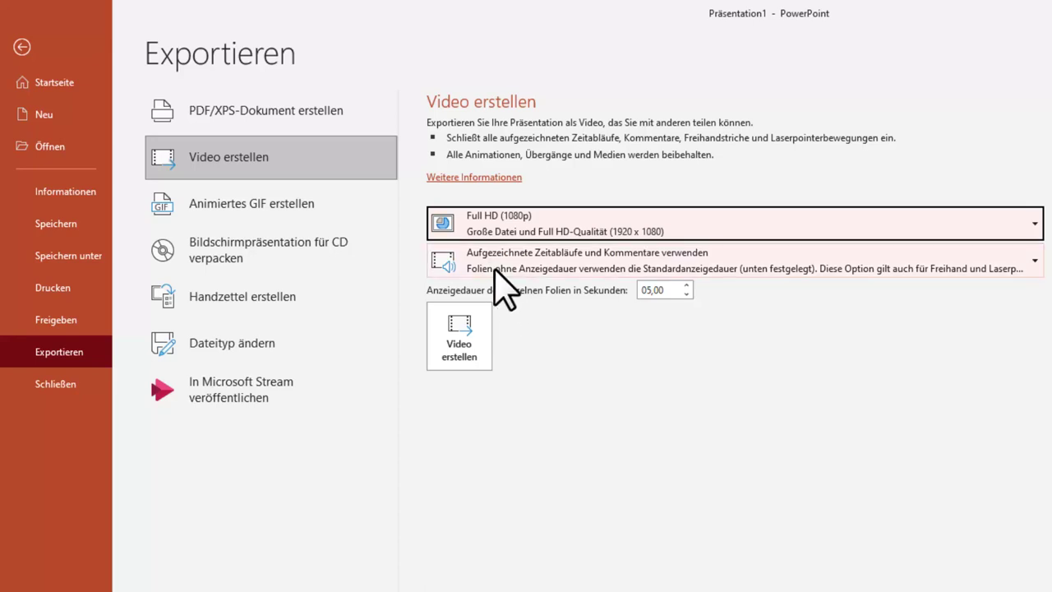
{"action": "left_click", "coordinate": [493, 281]}
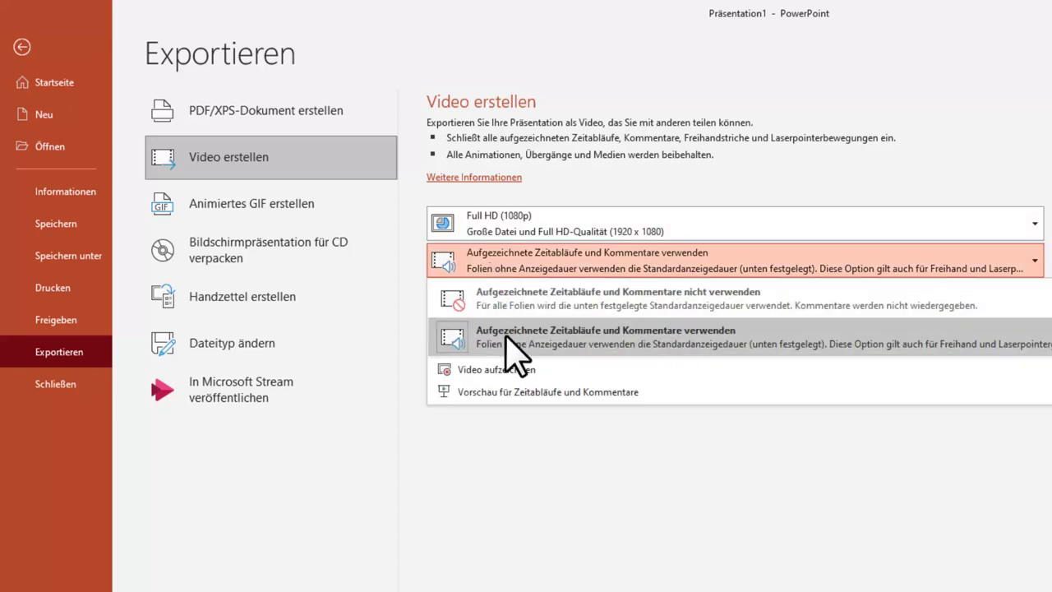
{"action": "left_click", "coordinate": [509, 262]}
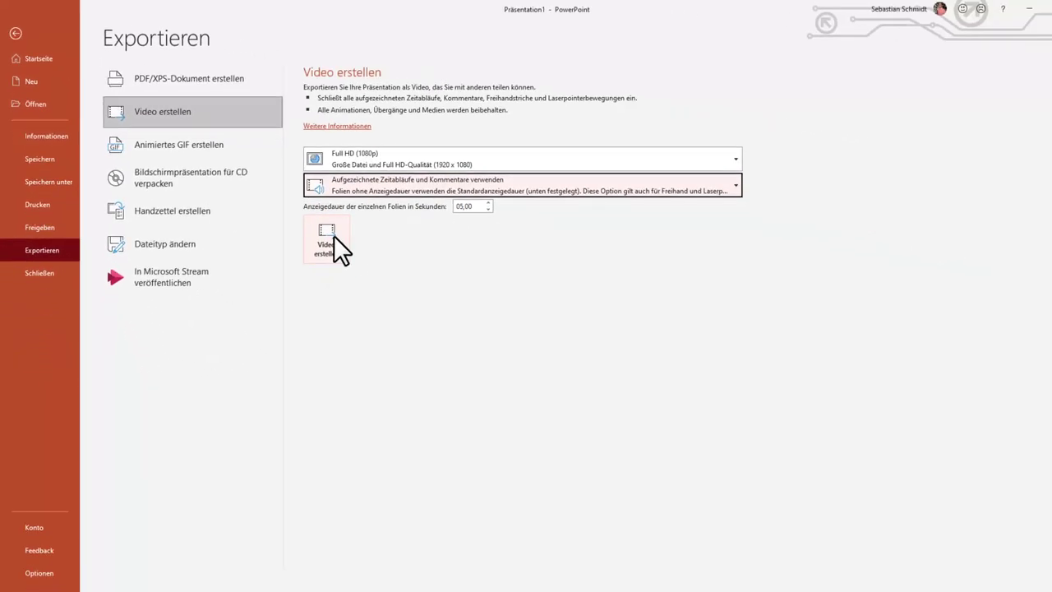
Save the video as Test.mp4 (MPEG-4) and play it in VLC from File Explorer
{"action": "key", "text": "Escape"}
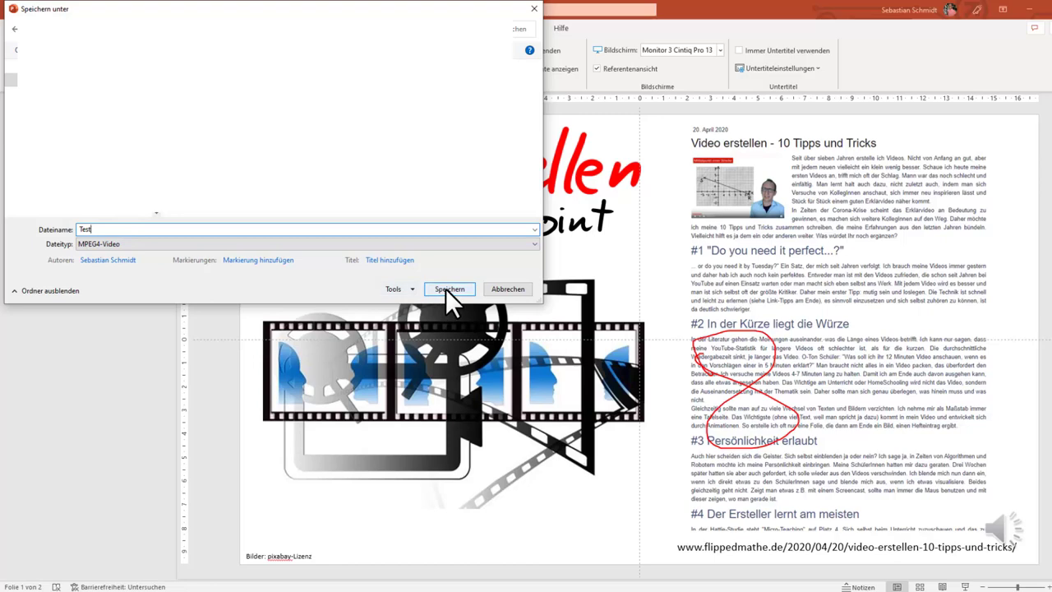
{"action": "left_click", "coordinate": [446, 288]}
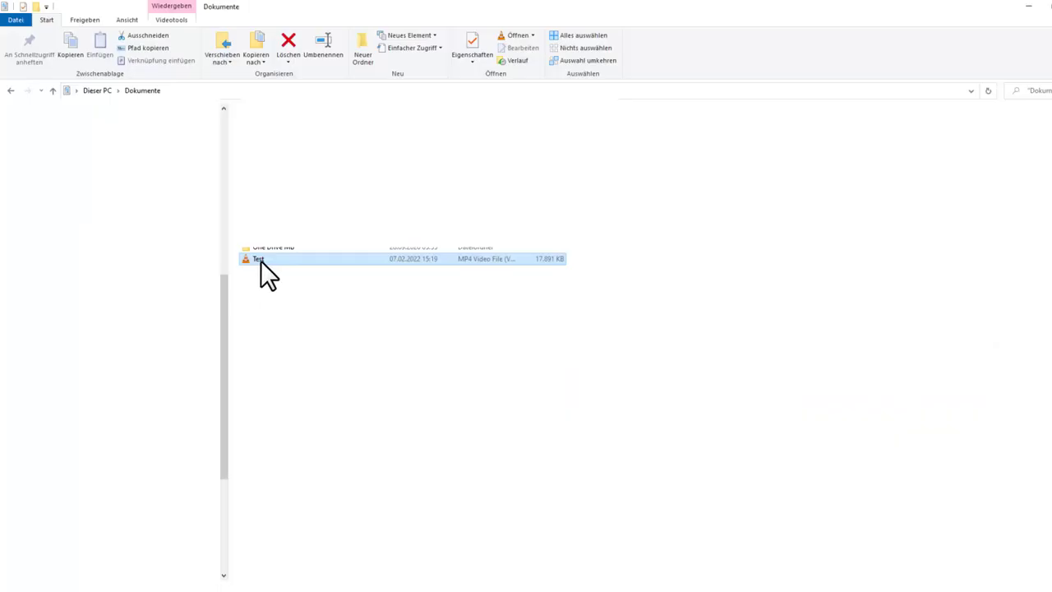
{"action": "double_click", "coordinate": [261, 261]}
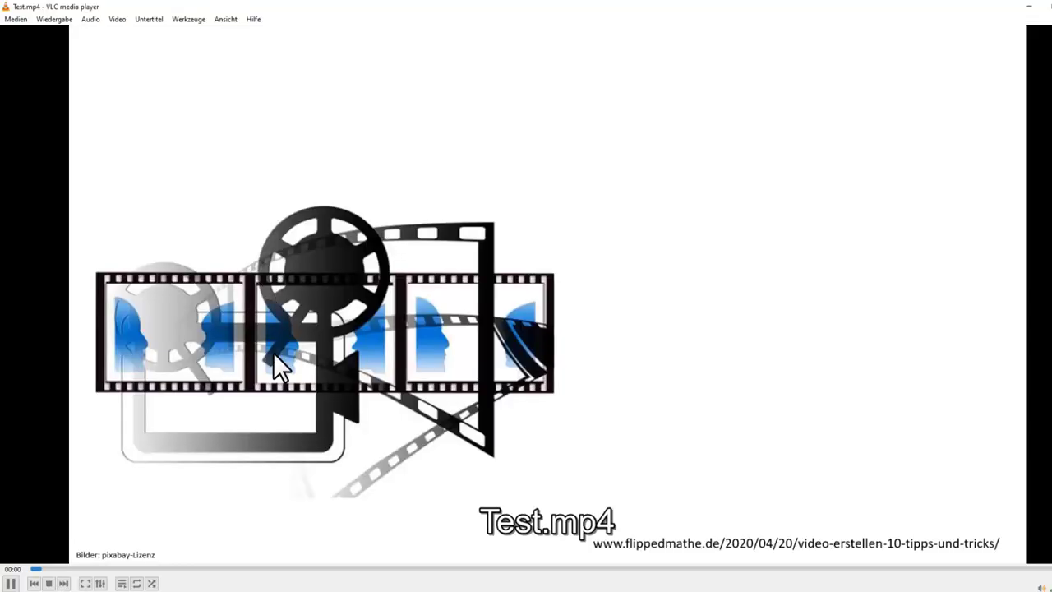